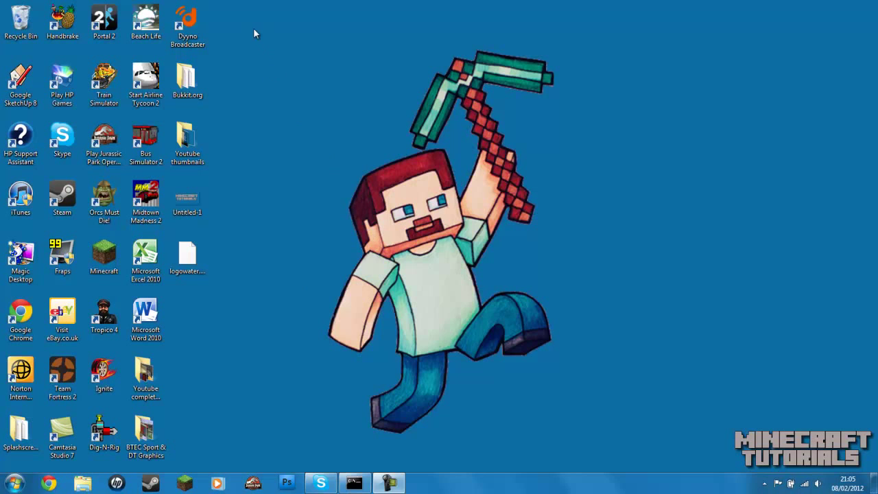
Step: Switch to Google Chrome and load the Google UK homepage
drag(247, 14, 584, 405)
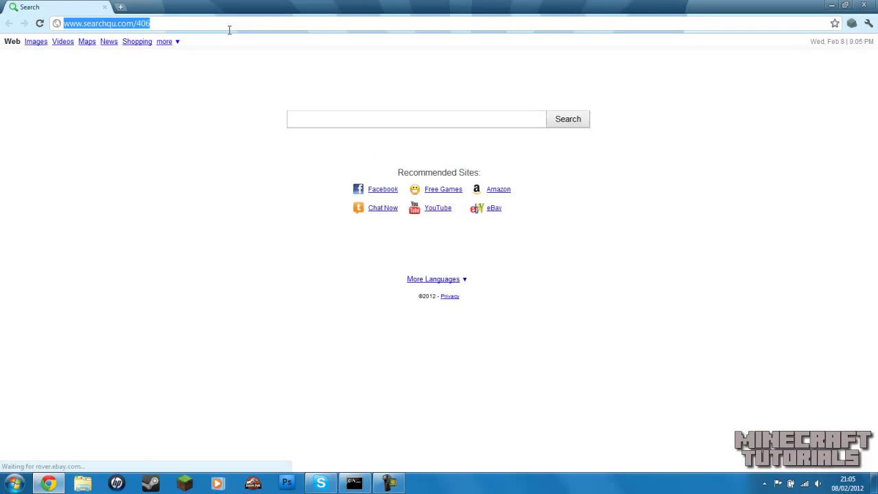
text(g)
key(Return)
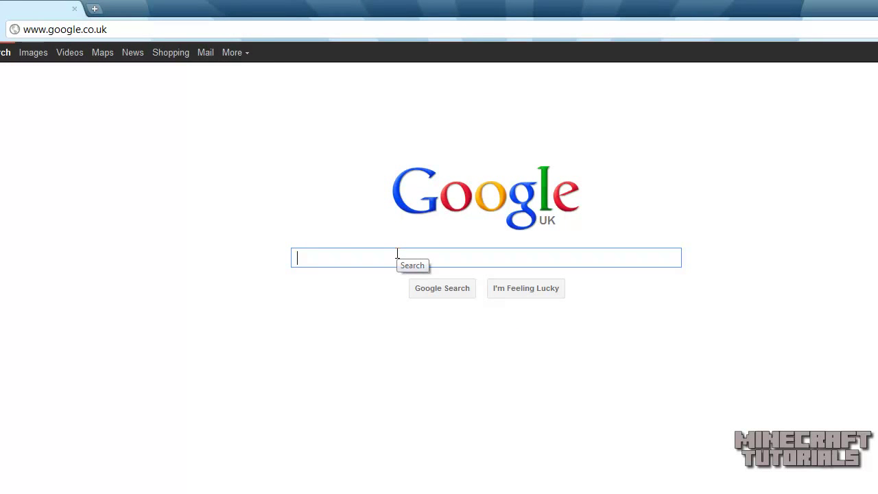
Step: Search Google for toomanyitems and open the Minecraft Forum thread "[1.1, 12w05b] TooManyItems in-game invedit"
text(toom)
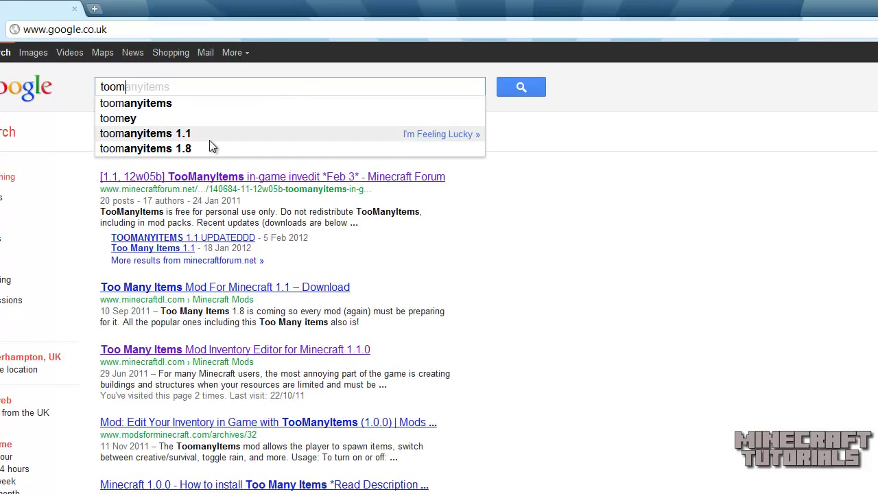
click(182, 105)
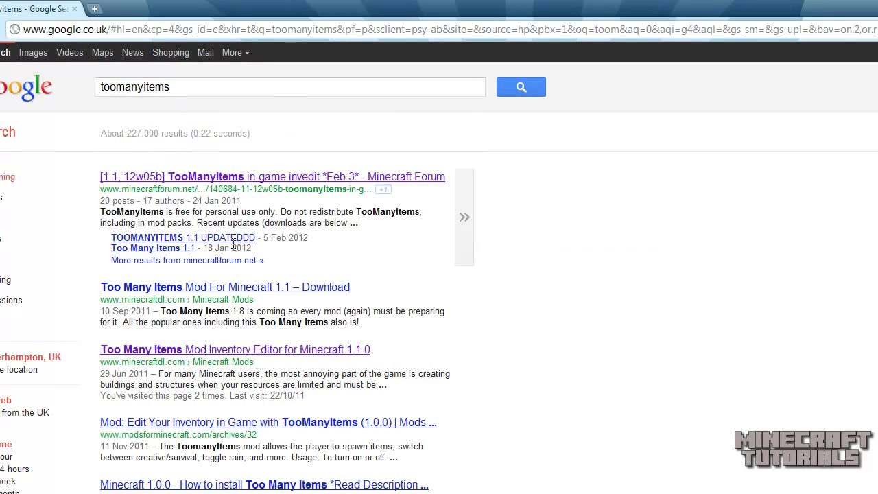
double_click(194, 87)
click(314, 178)
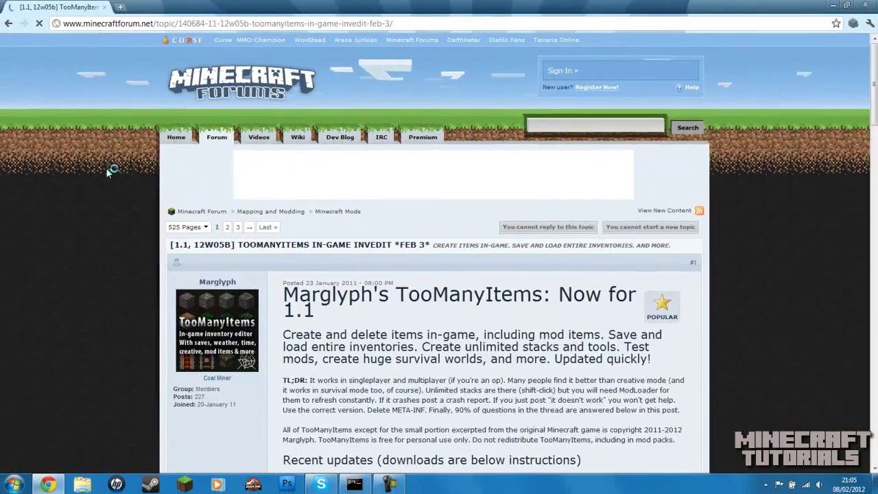
Step: Download the TooManyItems version for Minecraft 1.1 (2012-01-12) from the forum post, continuing through the adf.ly page
scroll(78, 214, down, 3)
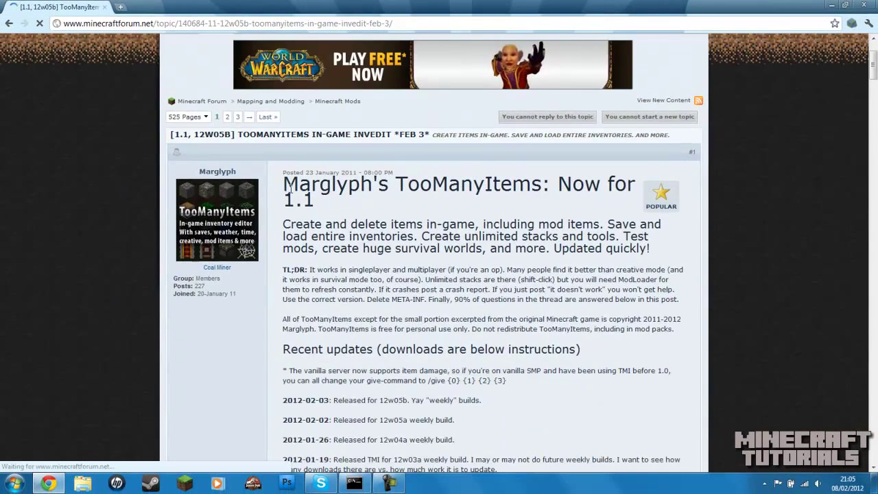
scroll(336, 205, down, 4)
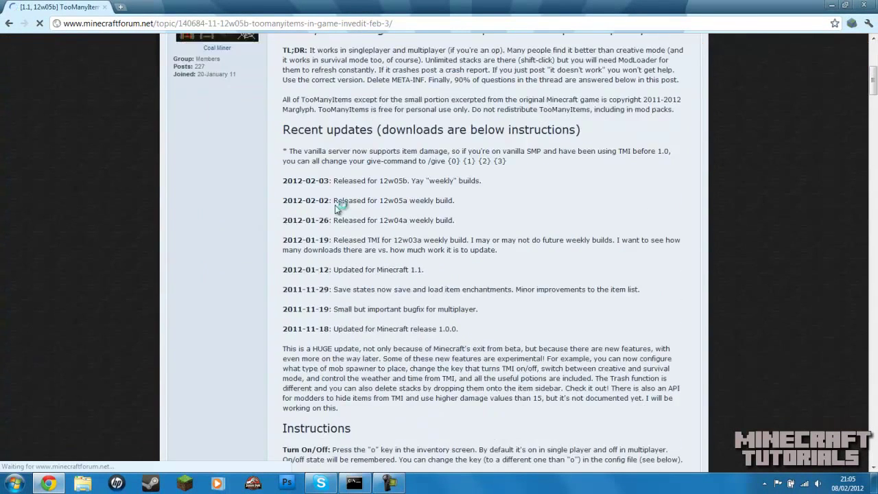
triple_click(302, 126)
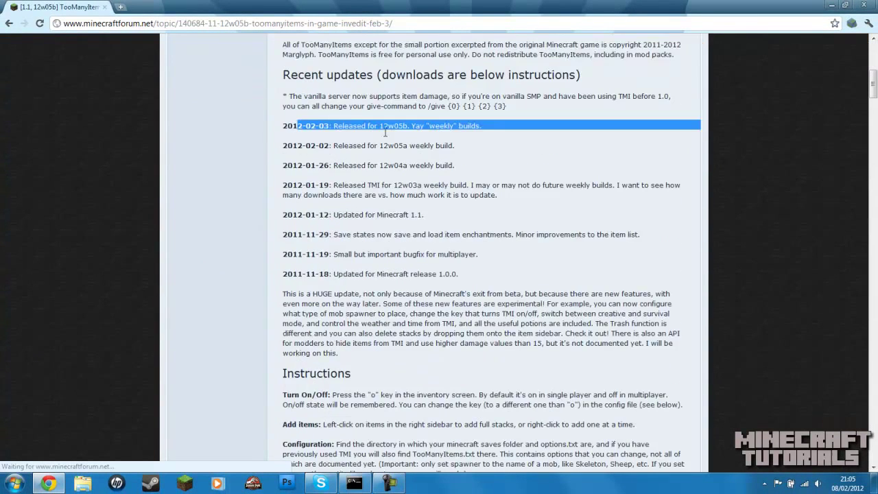
scroll(343, 195, down, 3)
scroll(293, 197, down, 4)
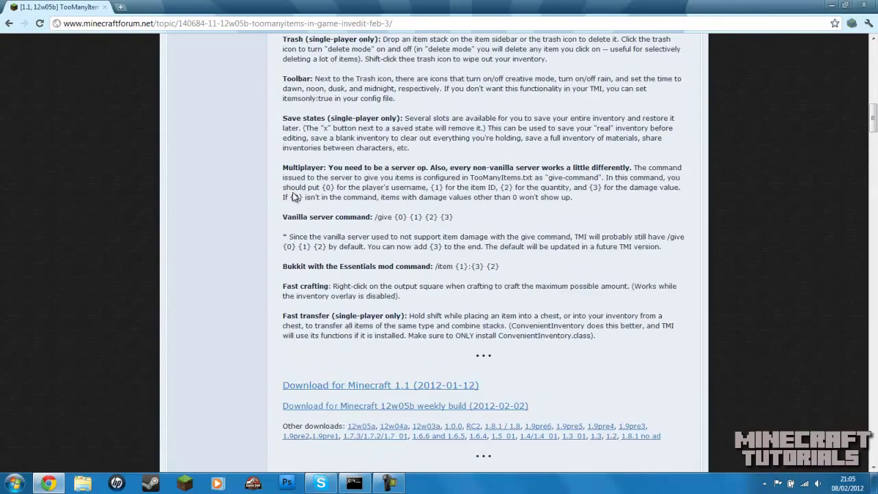
scroll(295, 197, down, 3)
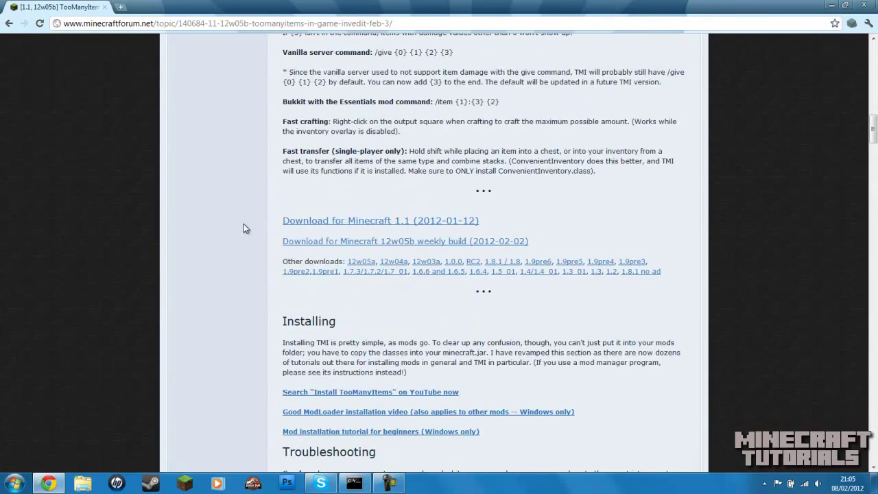
drag(278, 220, 482, 227)
click(447, 225)
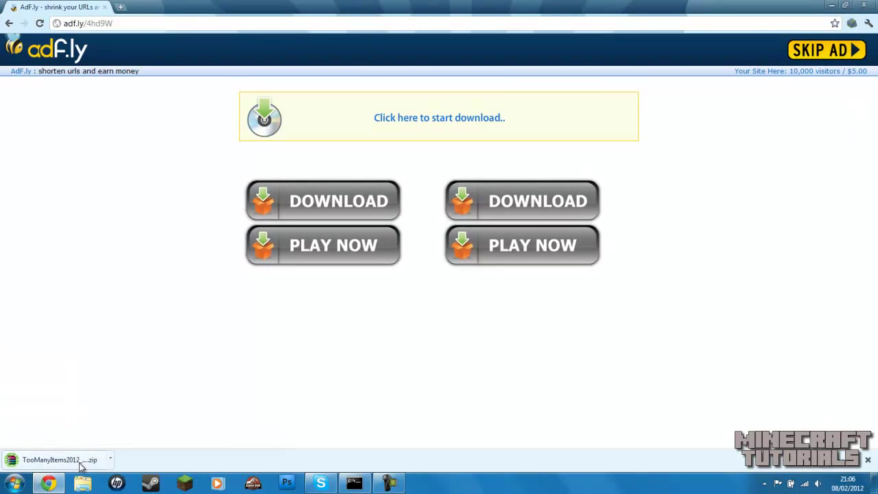
Step: Show the downloaded TooManyItems2012_01_12 (1) archive in its folder, move it onto the desktop and close the folder window
click(110, 461)
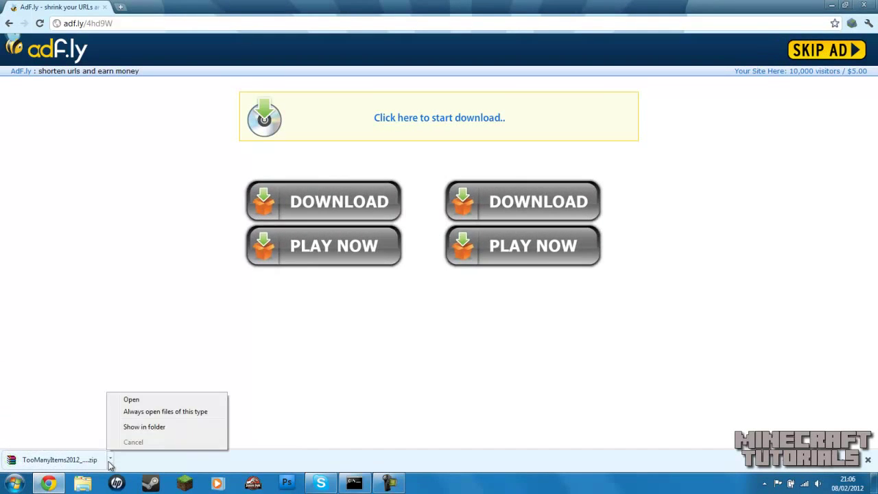
click(129, 426)
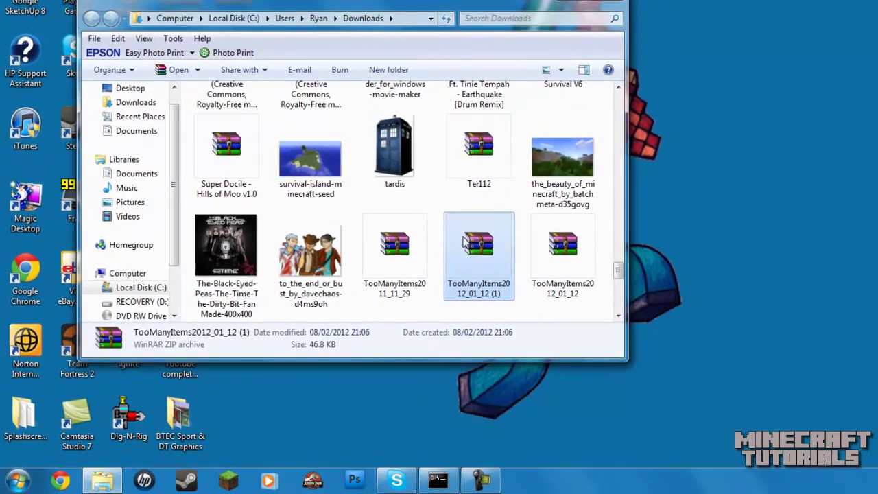
drag(387, 295, 572, 249)
drag(714, 184, 716, 185)
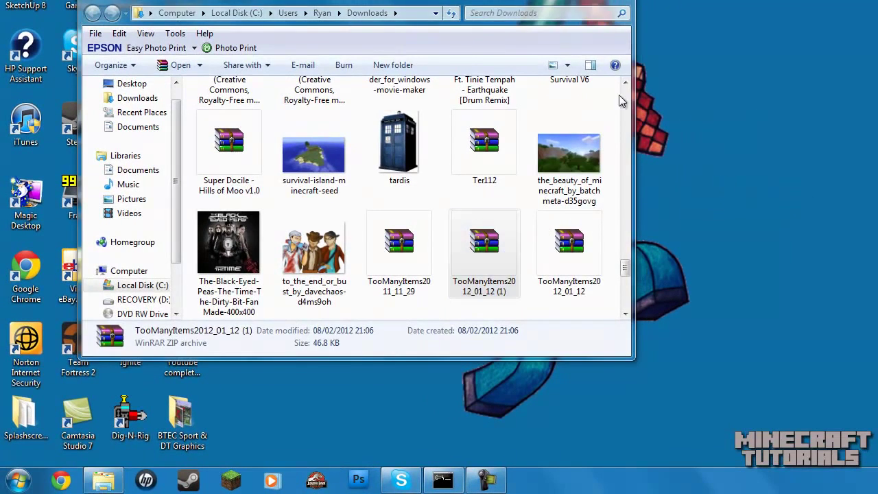
click(621, 3)
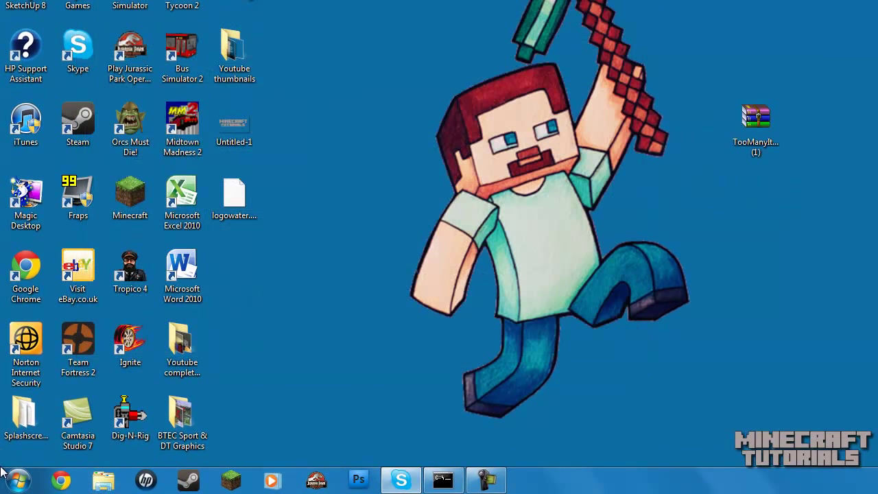
drag(761, 141, 553, 68)
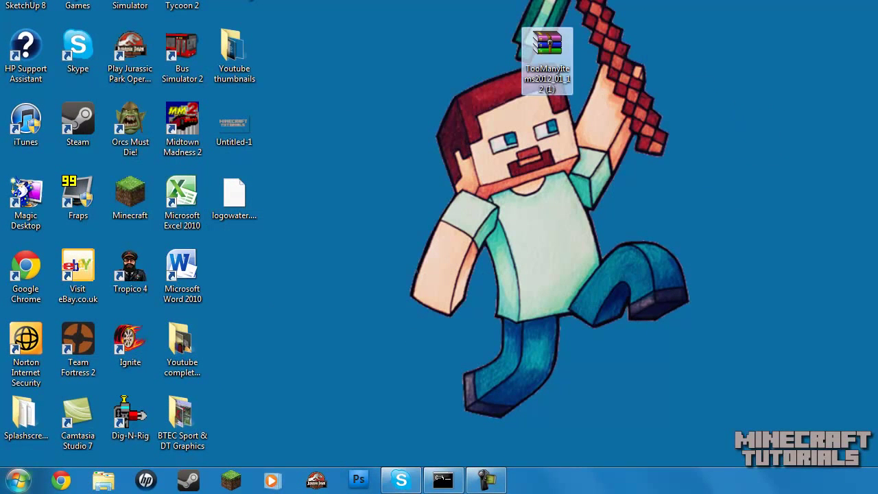
key(super)
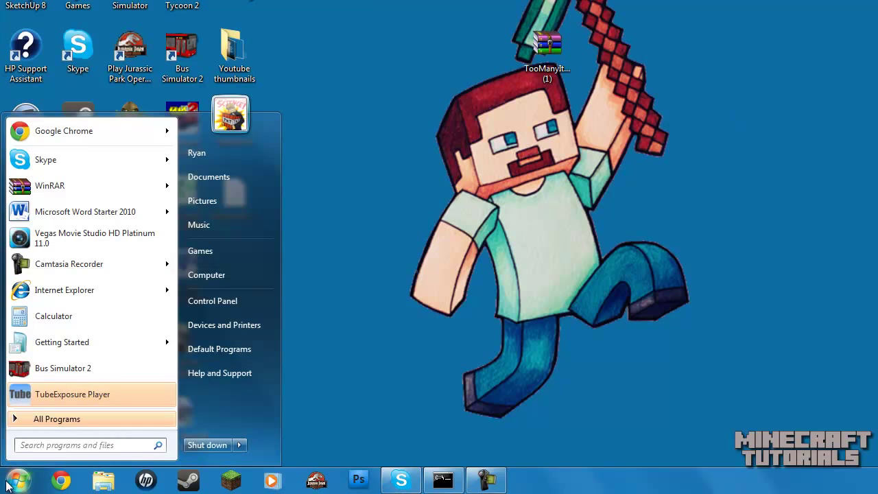
text(run)
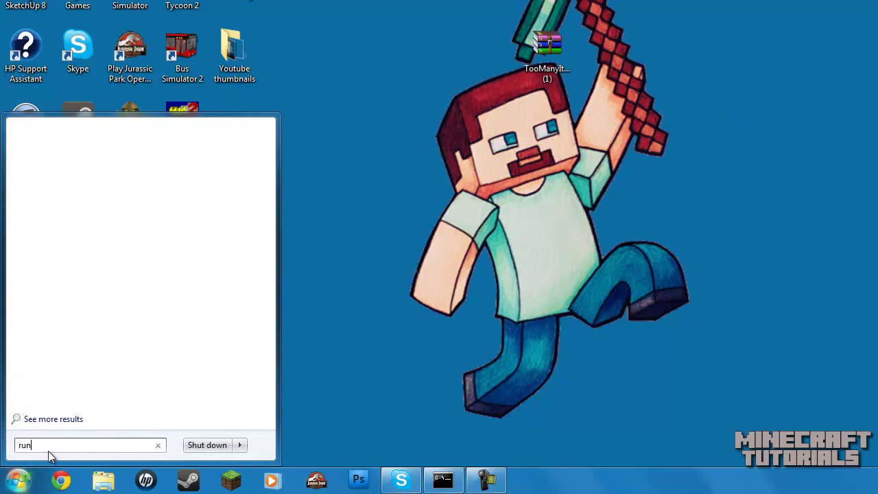
key(Return)
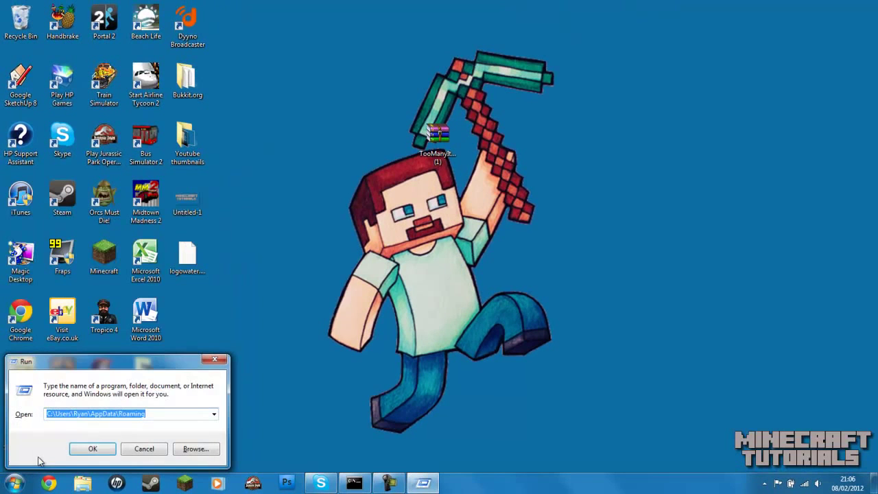
drag(101, 362, 189, 248)
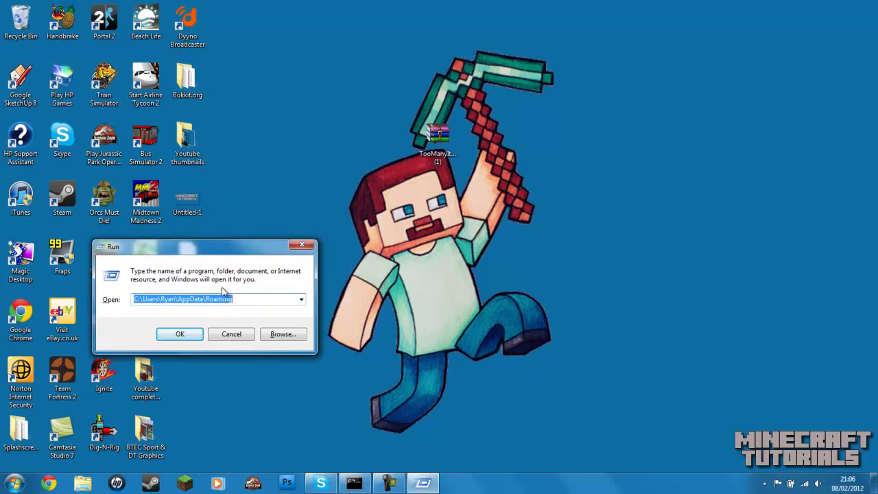
drag(212, 252, 203, 270)
click(223, 351)
Step: Open the Roaming folder by running %appdata% from the Windows search
click(14, 483)
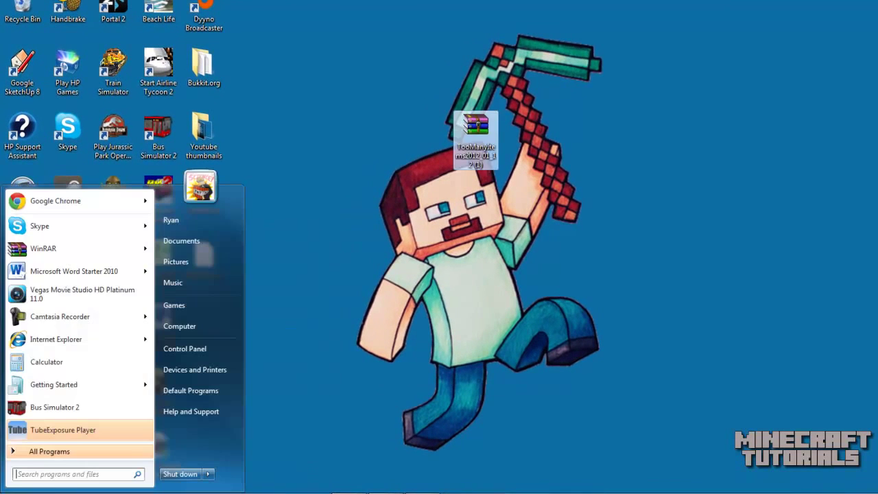
text(%)
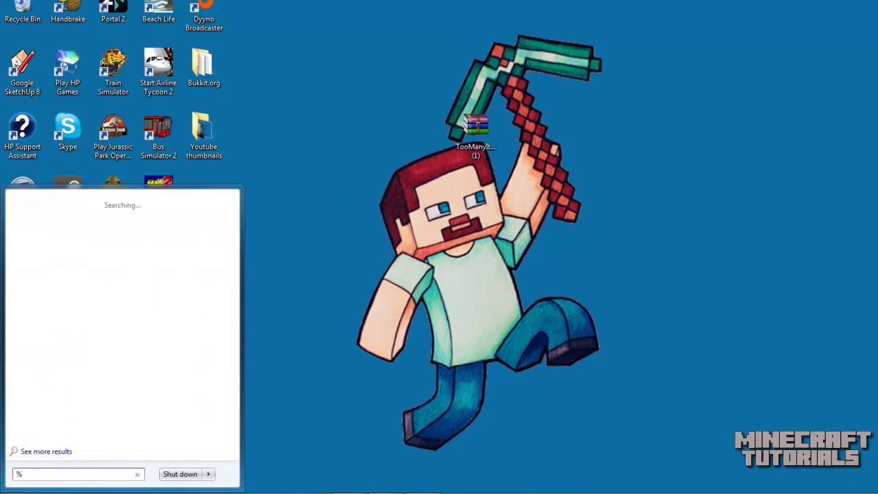
text(appdata%)
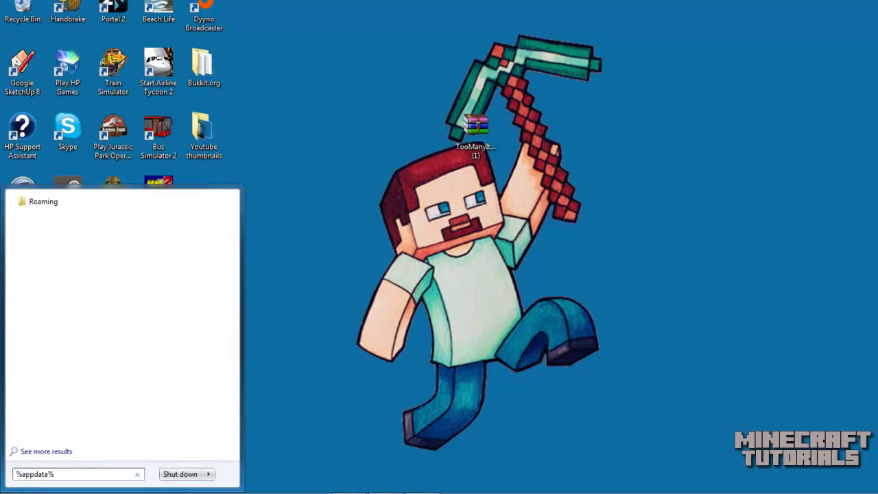
key(Return)
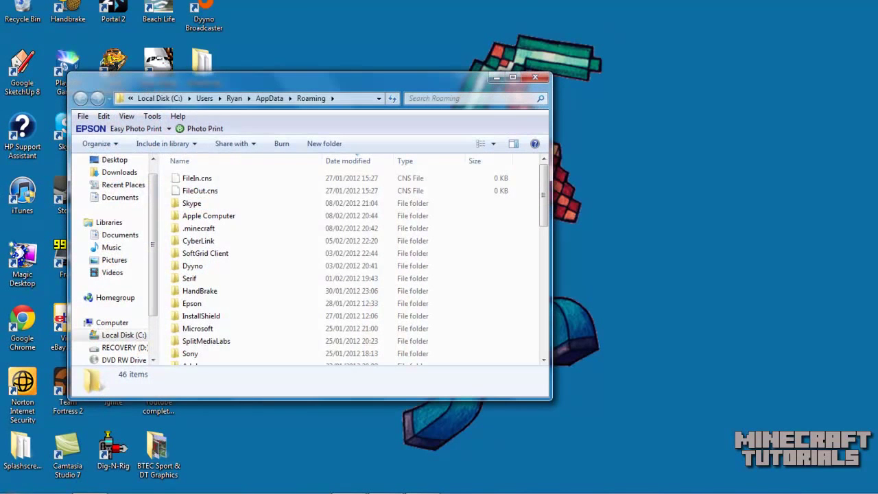
Step: Open the .minecraft folder inside Roaming and move its window towards the middle of the desktop
drag(240, 81, 256, 88)
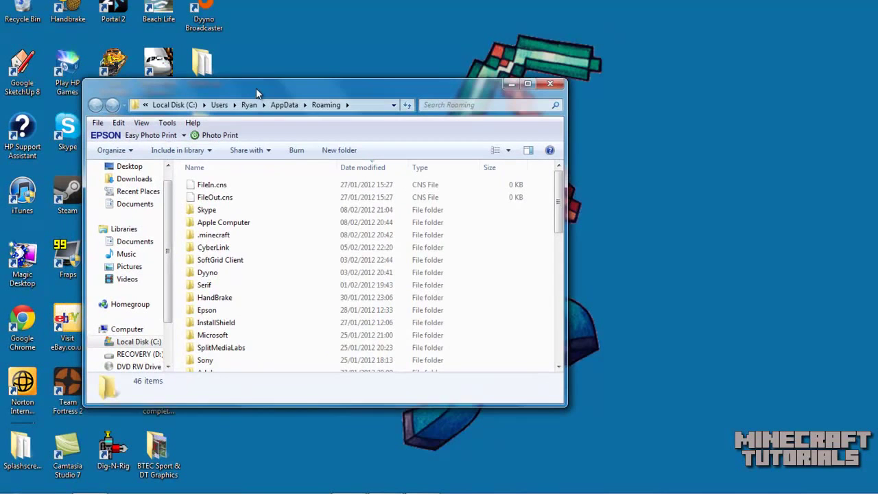
scroll(554, 210, down, 1)
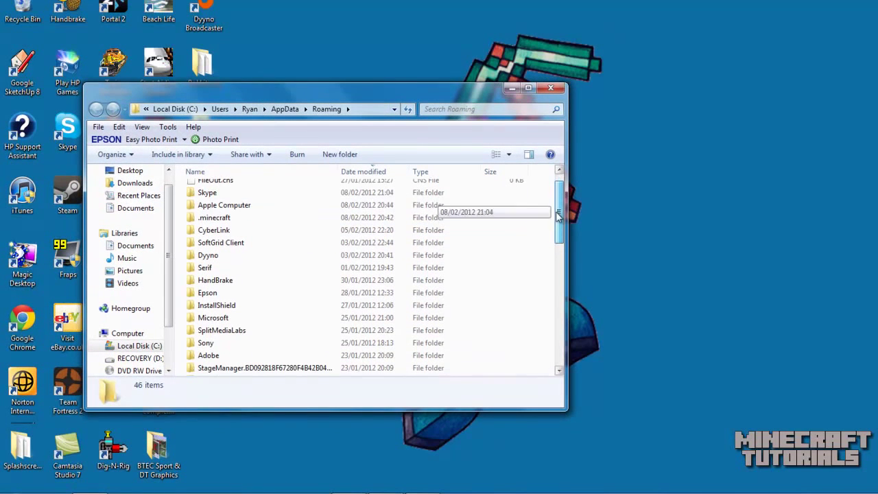
click(238, 218)
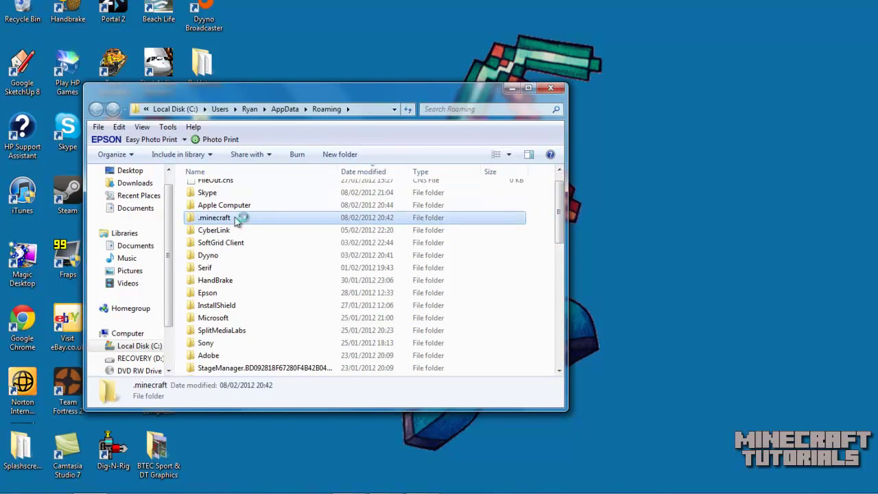
double_click(270, 221)
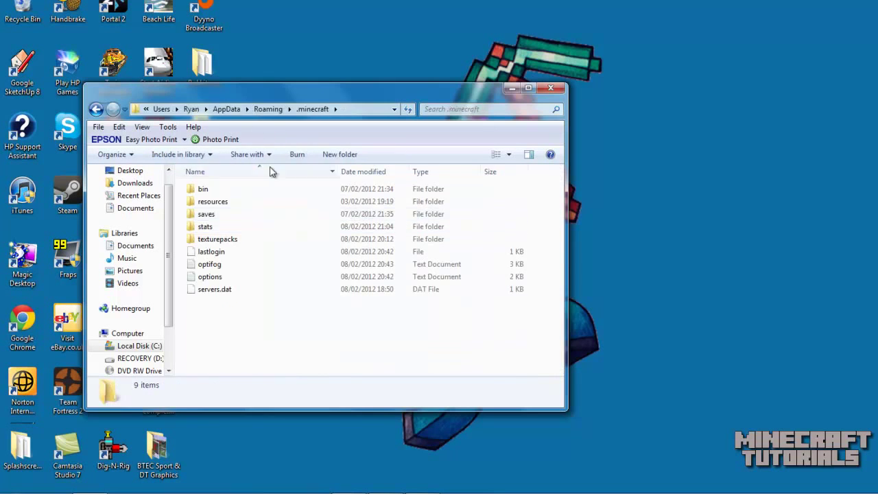
drag(246, 90, 371, 65)
Step: Look over the folders and files inside .minecraft, from bin down to servers.dat
click(314, 168)
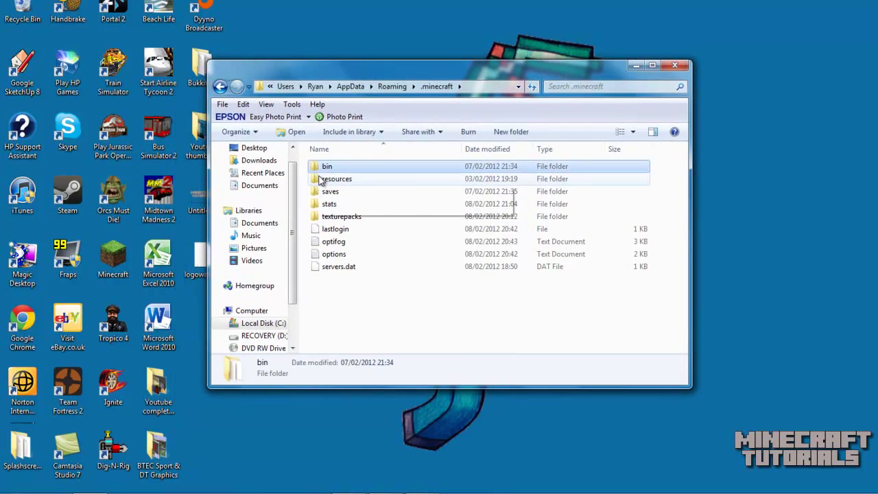
click(324, 179)
click(327, 192)
click(330, 204)
click(332, 216)
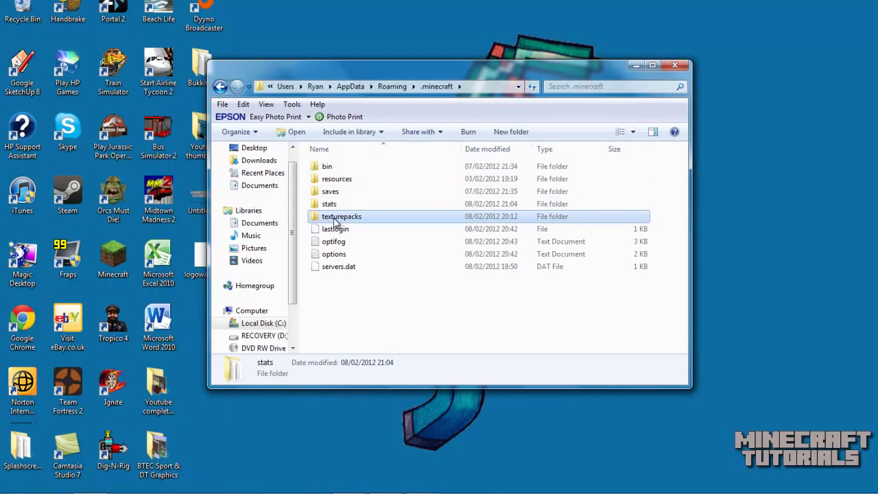
click(335, 231)
click(346, 281)
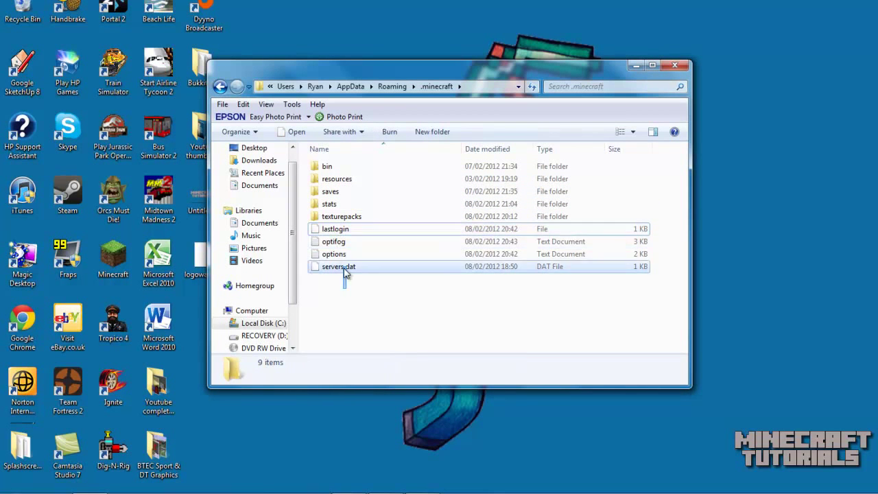
Step: Enter the bin folder and open the minecraft executable jar file with WinRAR archiver
double_click(326, 165)
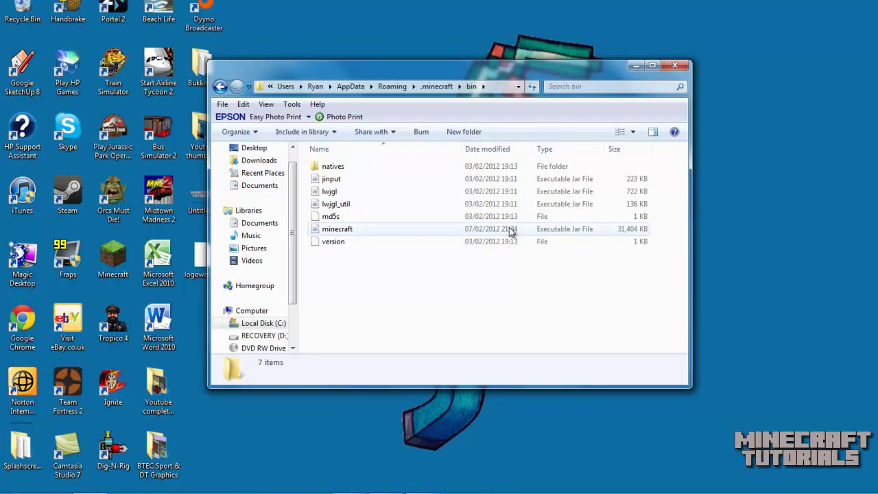
click(330, 230)
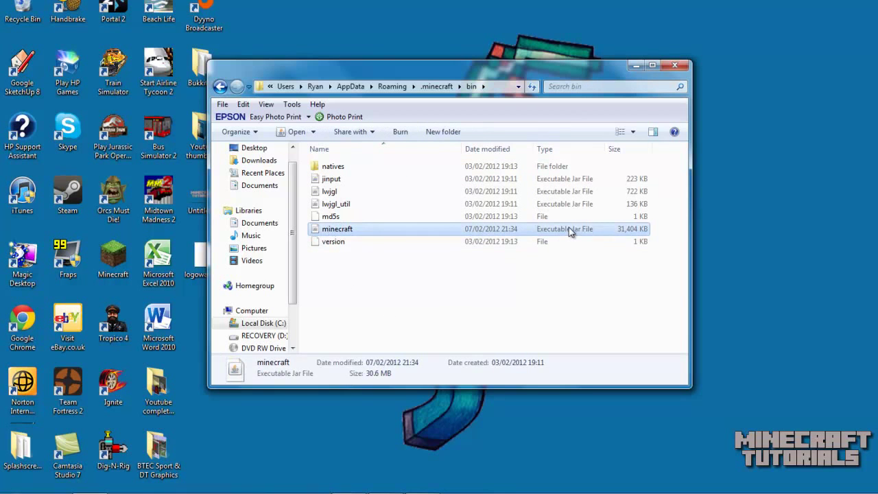
right_click(569, 232)
mouse_move(588, 248)
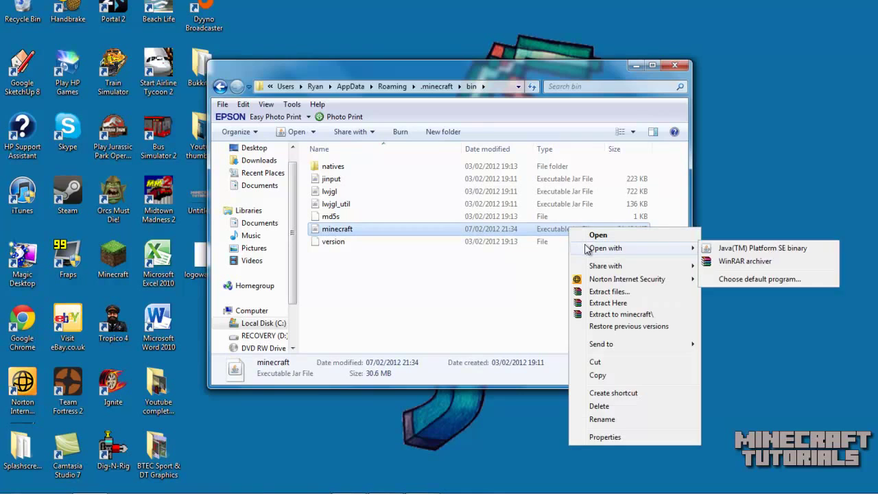
click(779, 266)
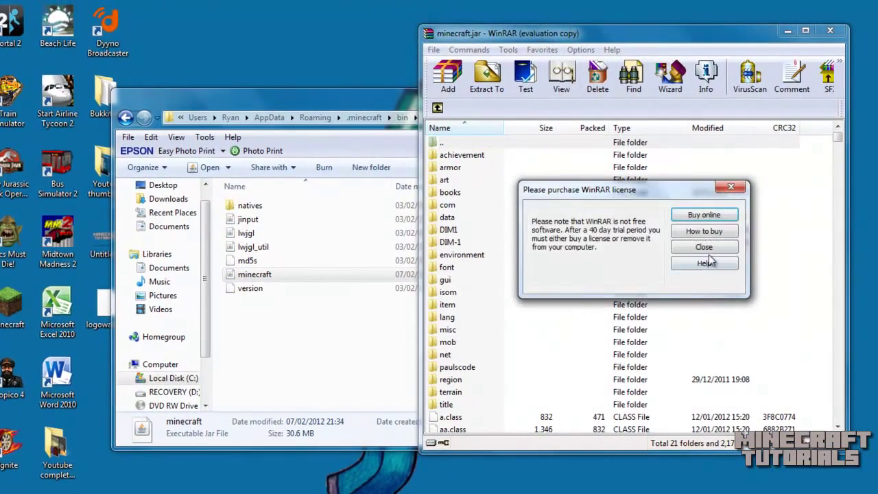
Step: Dismiss the WinRAR licence notice, clear away the bin folder window, and move the minecraft.jar window to the desktop's left side
click(705, 248)
drag(843, 141, 836, 112)
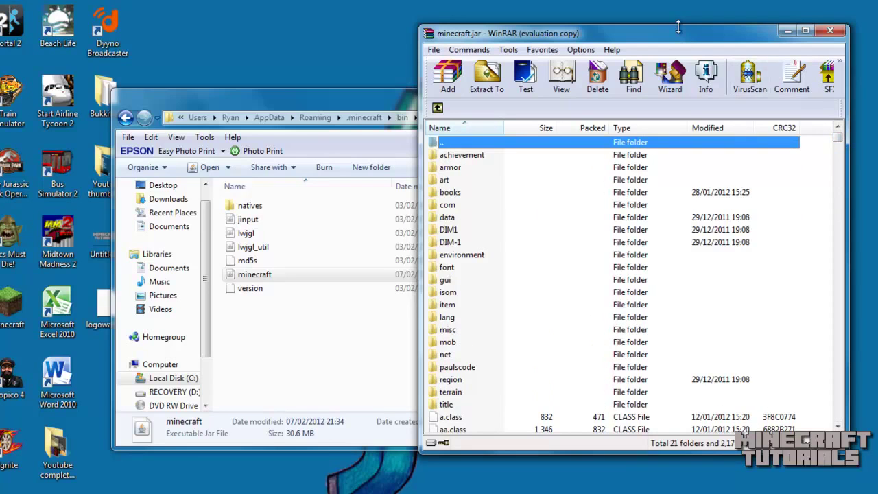
drag(502, 32, 334, 63)
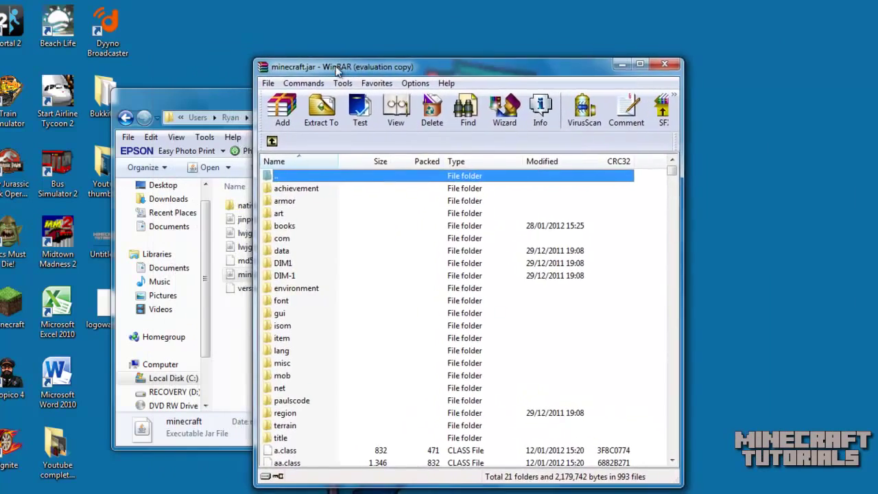
click(191, 96)
click(626, 94)
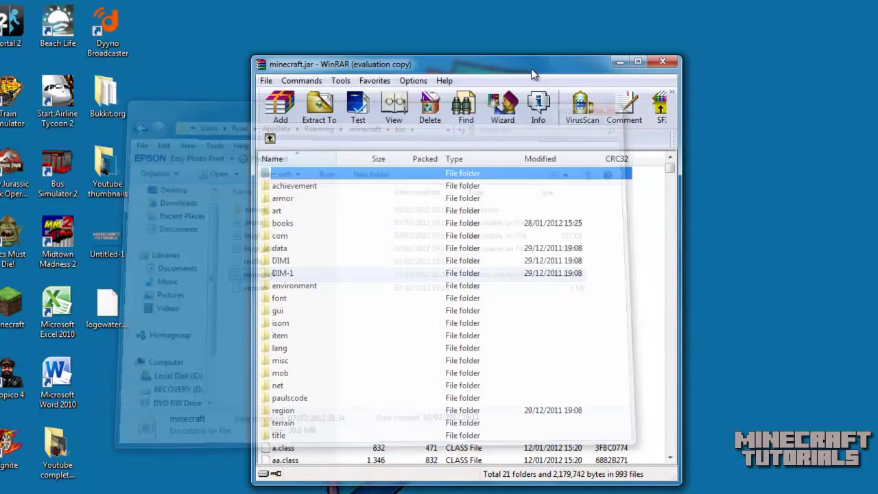
drag(478, 66, 588, 28)
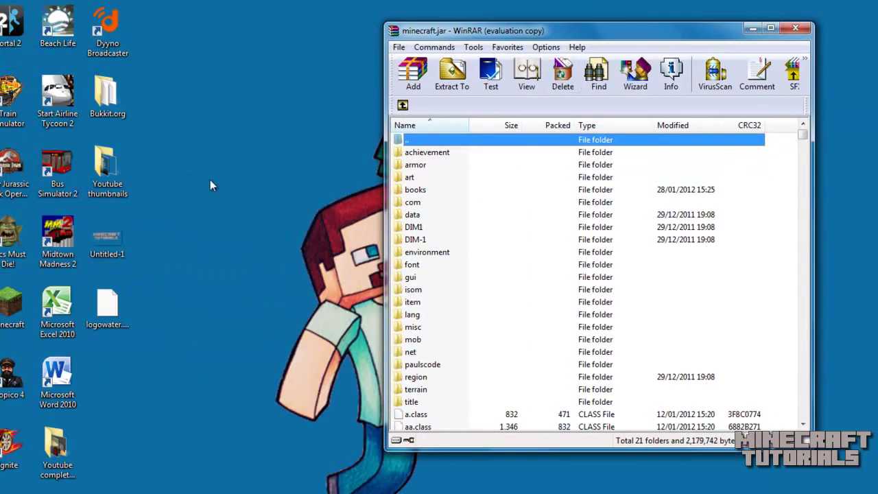
drag(619, 39, 103, 71)
Step: Open the TooManyItems zip from the desktop, dismiss the licence notice, and place its window beside the minecraft.jar window
drag(409, 162, 548, 280)
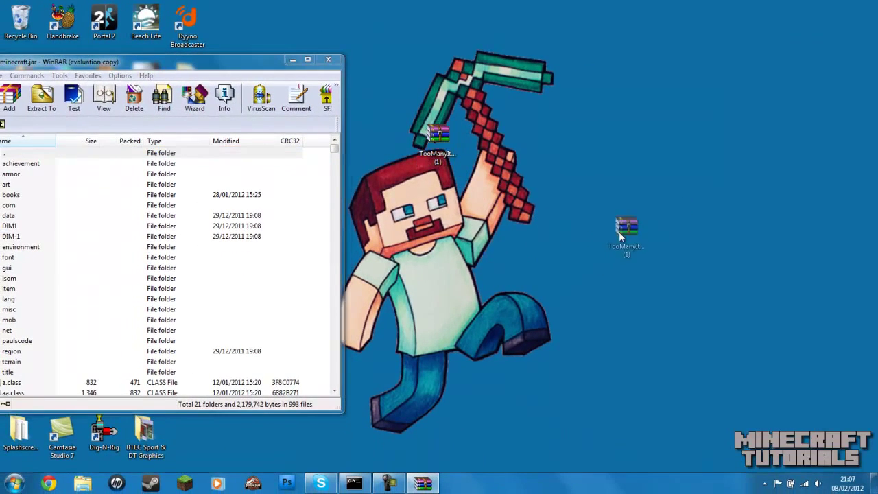
drag(619, 231, 621, 234)
double_click(647, 258)
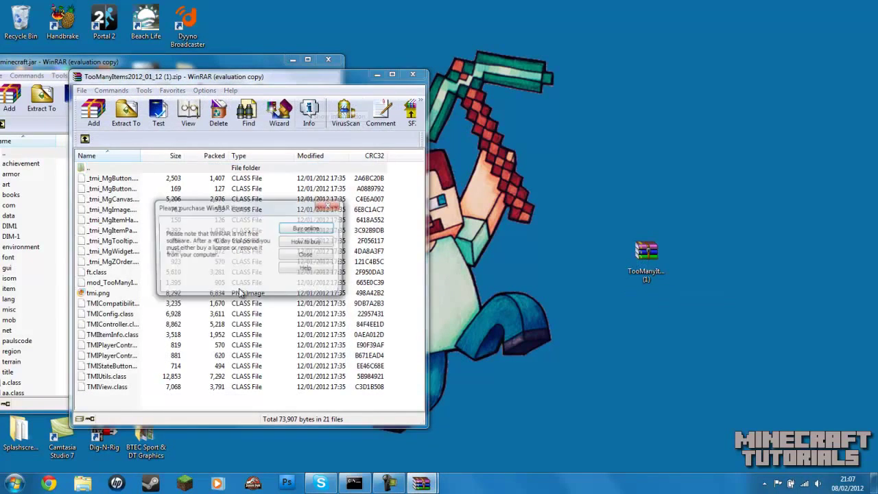
click(308, 256)
drag(250, 81, 585, 47)
Step: Add all files from the TooManyItems archive to minecraft.jar, accepting the Add and replace files update mode
drag(723, 141, 604, 372)
drag(583, 233, 388, 197)
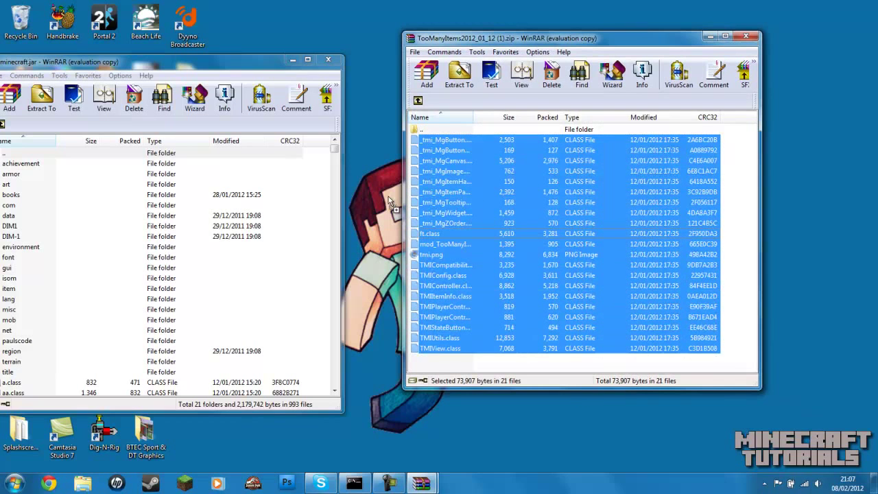
drag(323, 204, 322, 198)
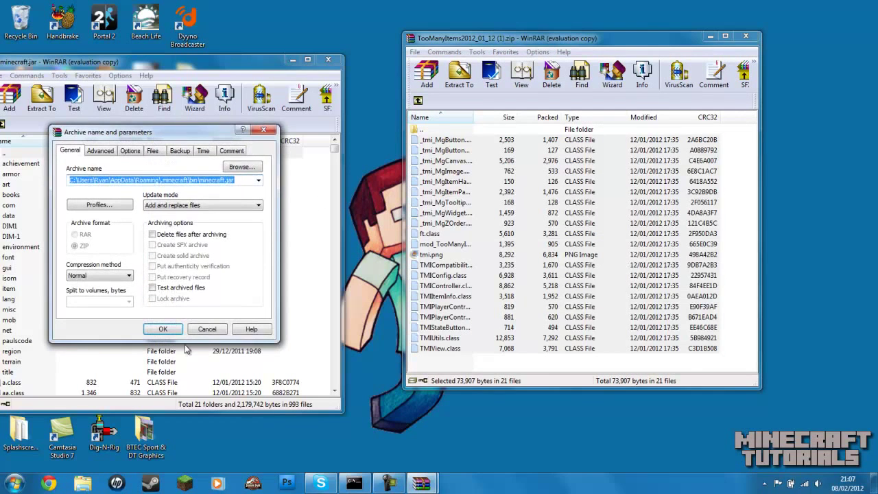
click(163, 329)
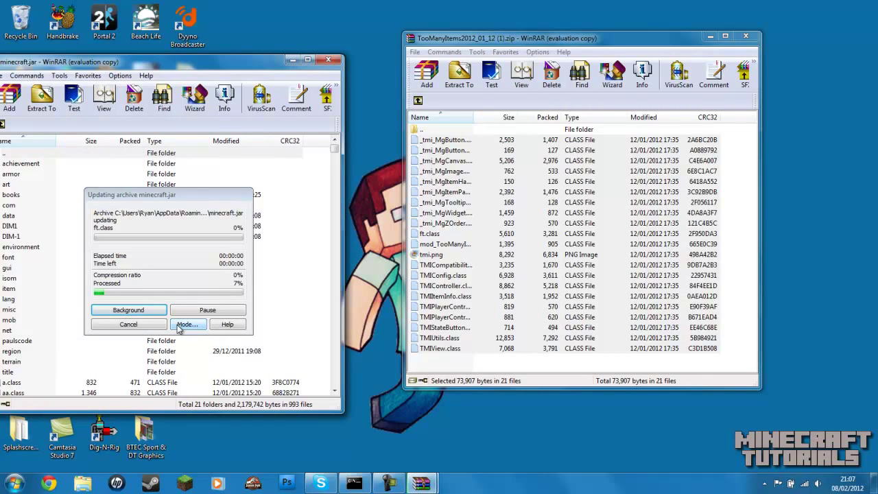
Step: Close the minecraft.jar and TooManyItems archive windows, and move the TooManyItems zip from the desktop to the Recycle Bin
drag(255, 68, 388, 63)
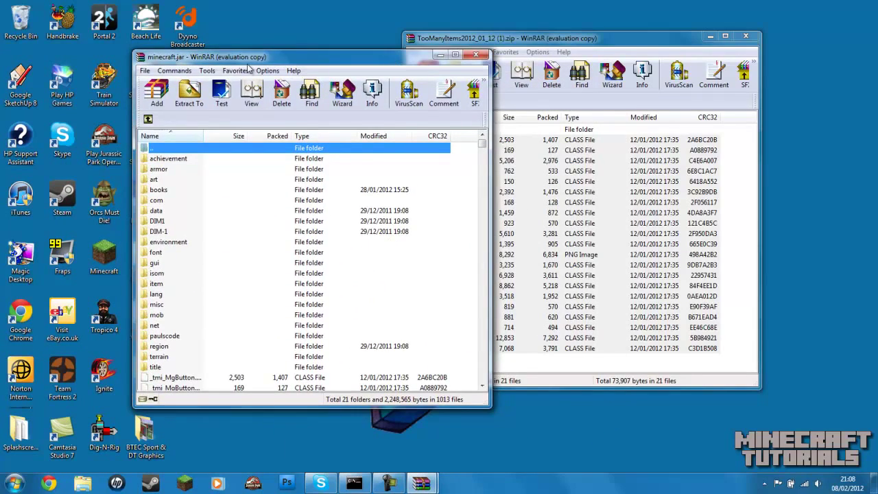
drag(250, 69, 259, 42)
click(448, 40)
key(ctrl+a)
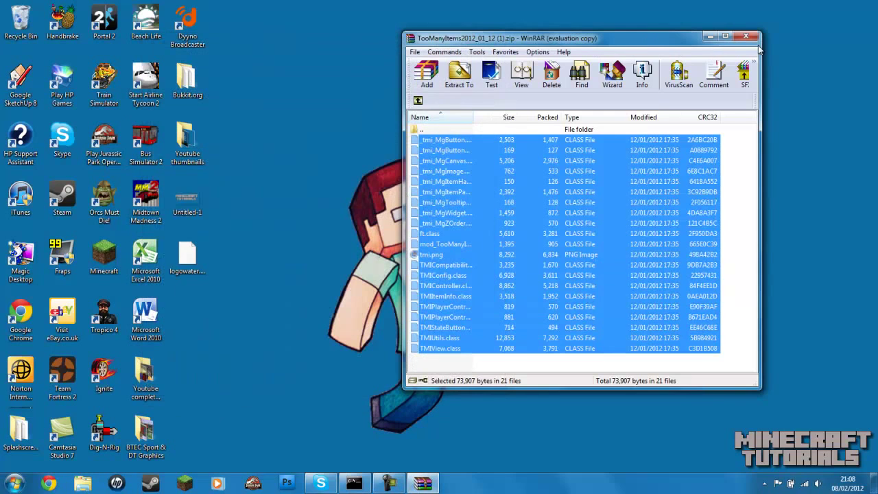
click(751, 40)
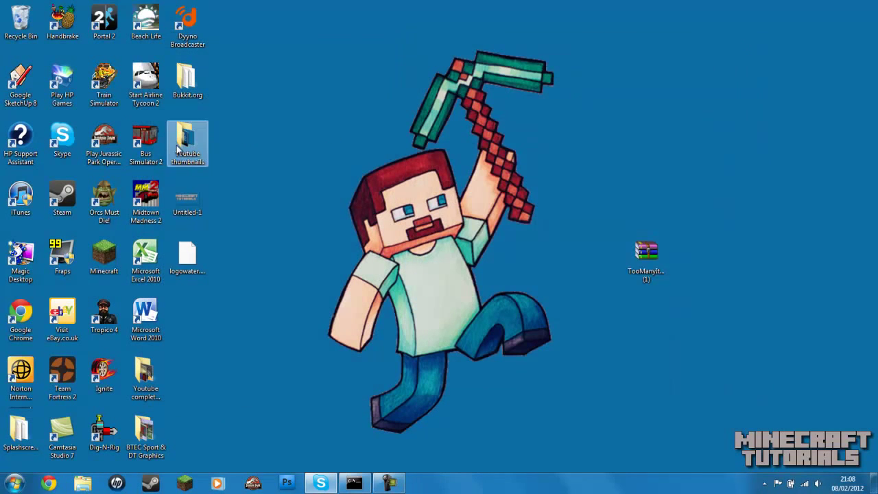
drag(637, 274, 21, 24)
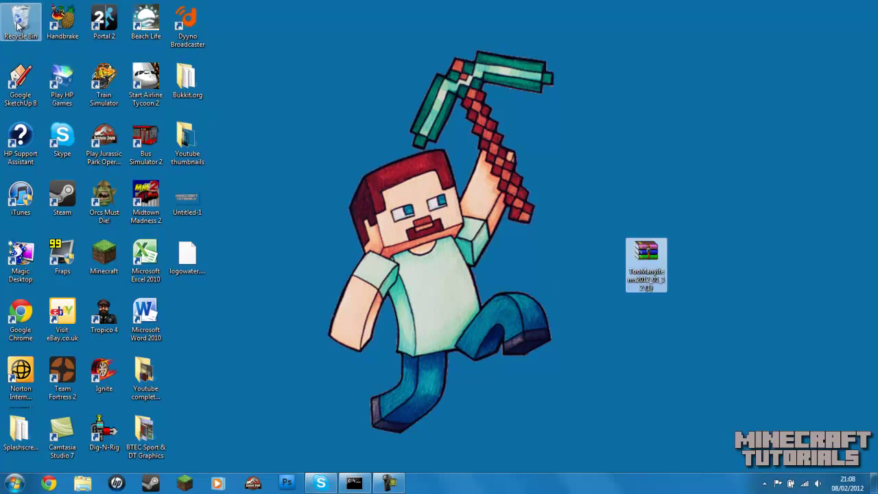
Step: Launch Minecraft, log in with the remembered account, maximize the game, and load the first singleplayer world
double_click(111, 259)
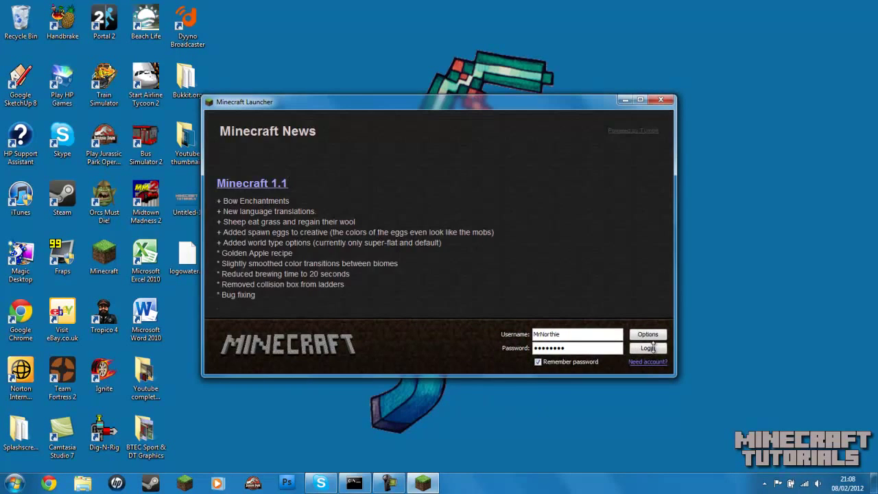
click(648, 347)
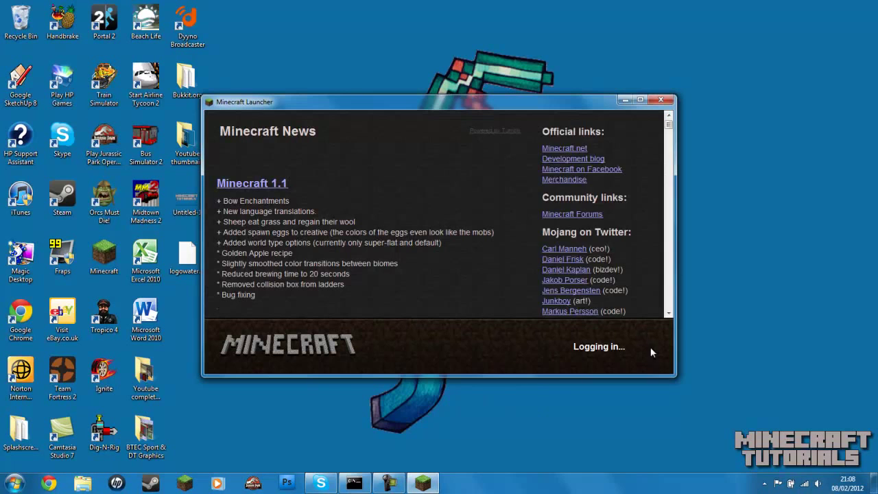
click(640, 101)
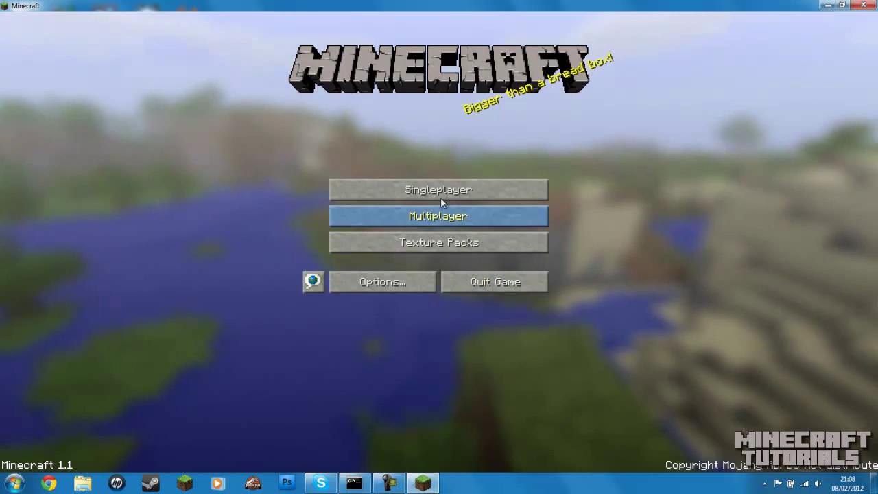
click(438, 190)
double_click(366, 127)
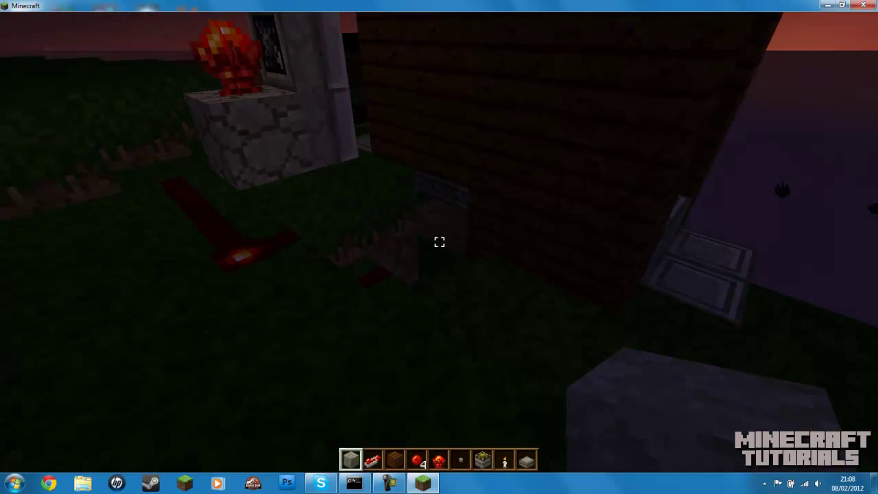
Step: Open the inventory, turn off creative mode with TooManyItems, and try its daytime and midnight time settings
key(e)
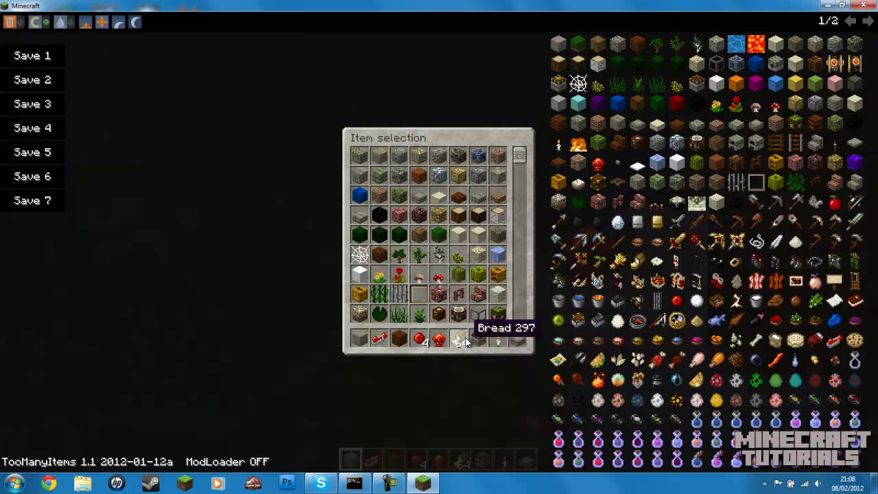
click(46, 23)
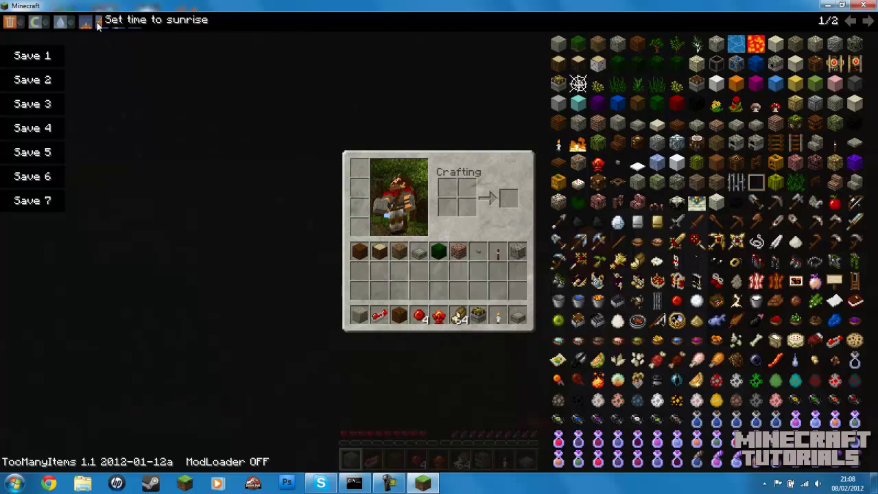
click(101, 22)
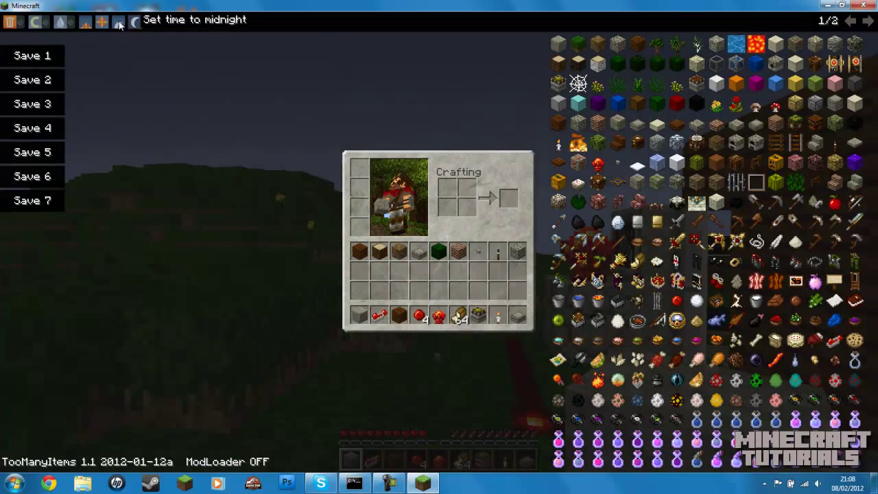
click(136, 22)
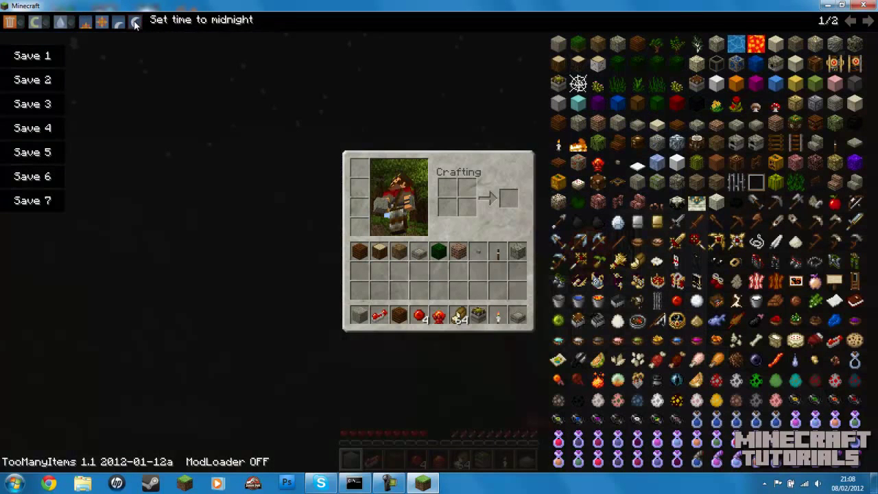
Step: Remove six items from the inventory's first row using delete mode, and set the world's time back to day
click(379, 251)
click(399, 251)
click(438, 251)
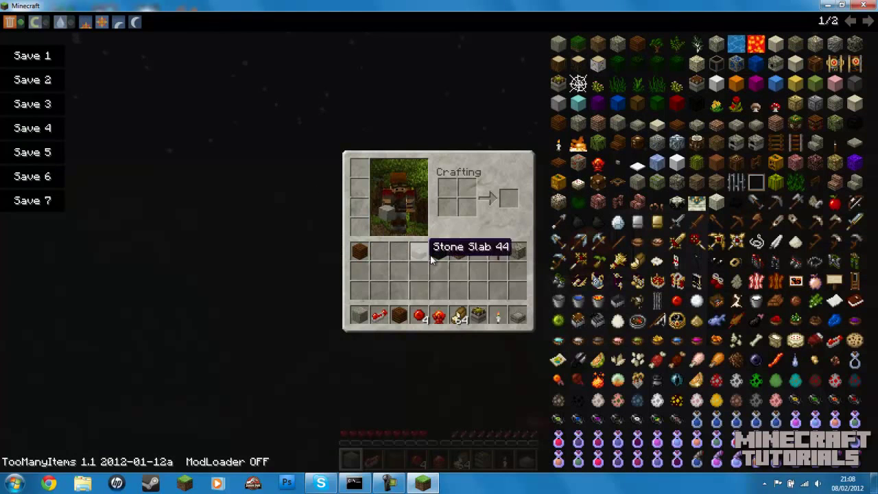
click(458, 251)
click(478, 251)
click(493, 252)
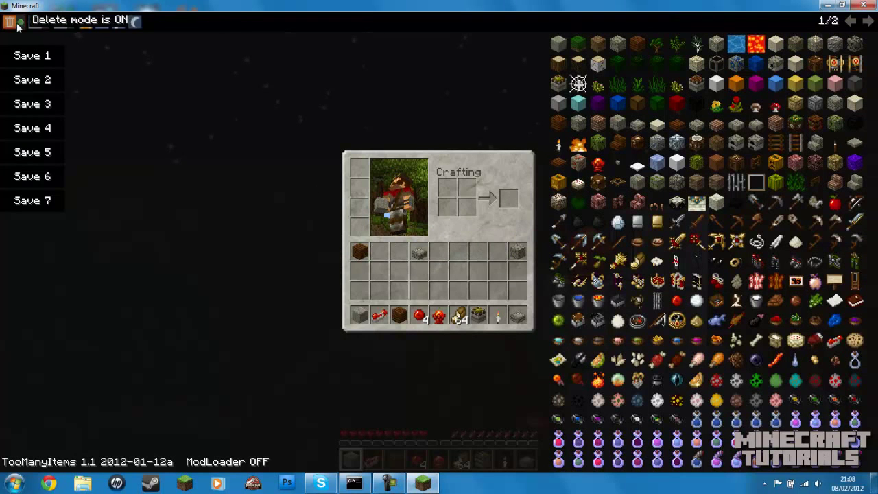
click(100, 23)
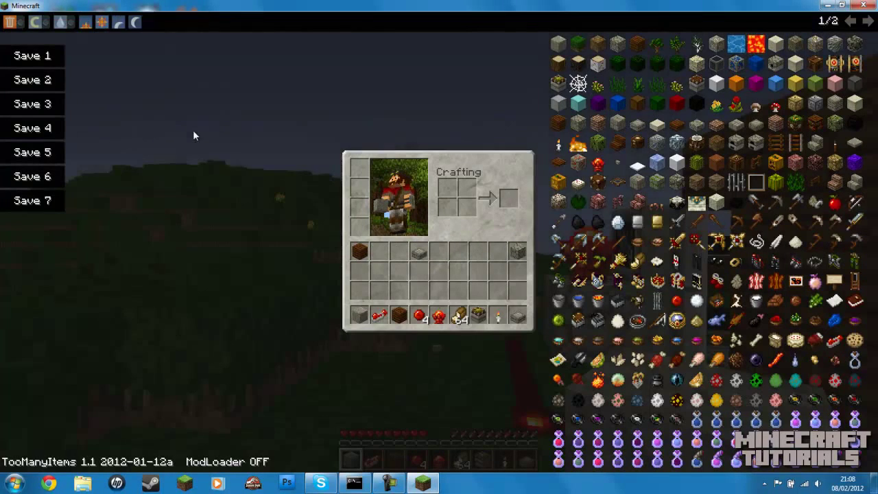
key(e)
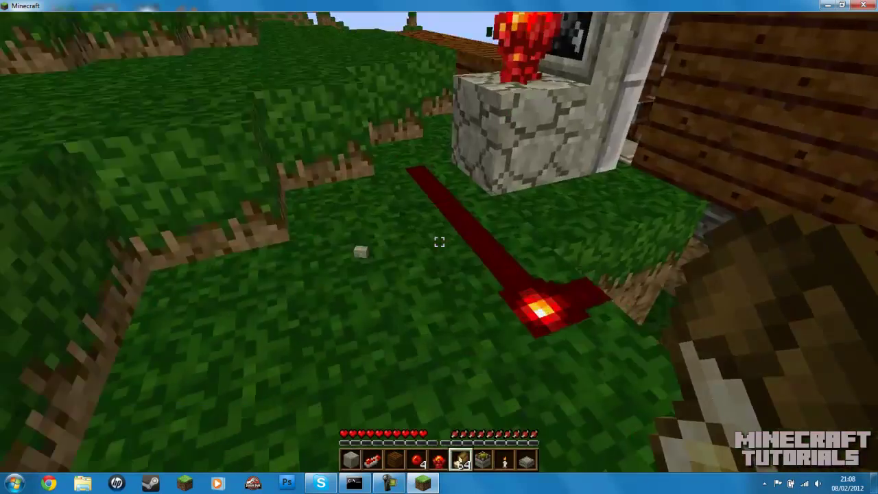
Step: Look around the daylit world while switching between hotbar items, and save and quit to the title
key(1)
key(4)
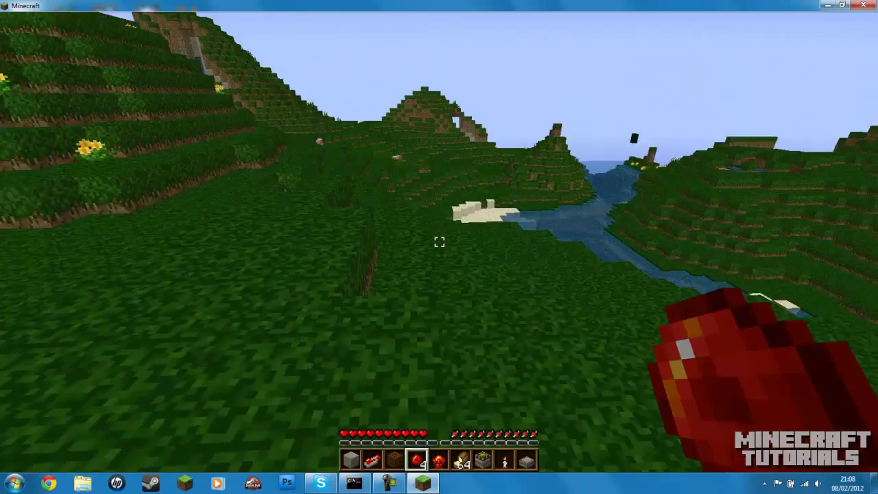
scroll(439, 241, down, 4)
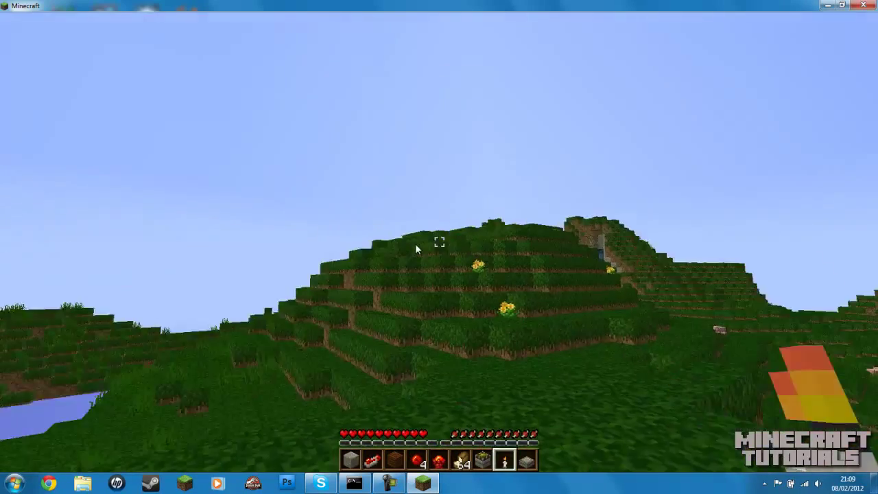
key(Escape)
click(444, 257)
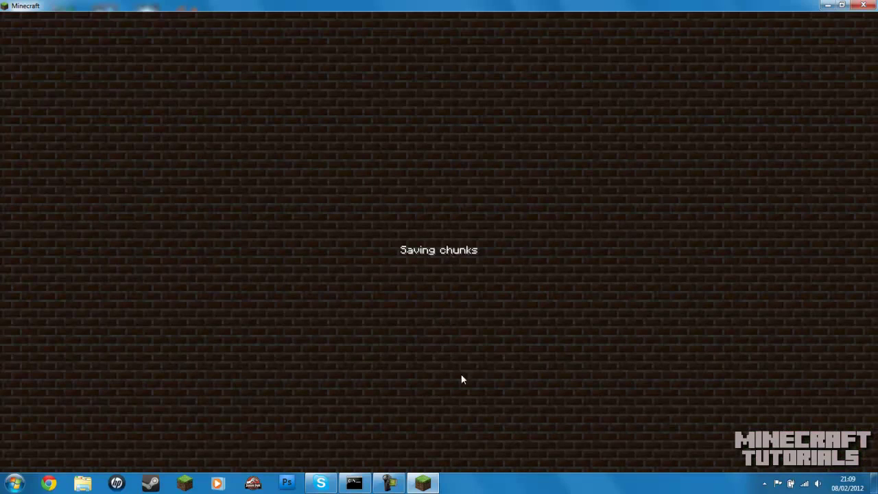